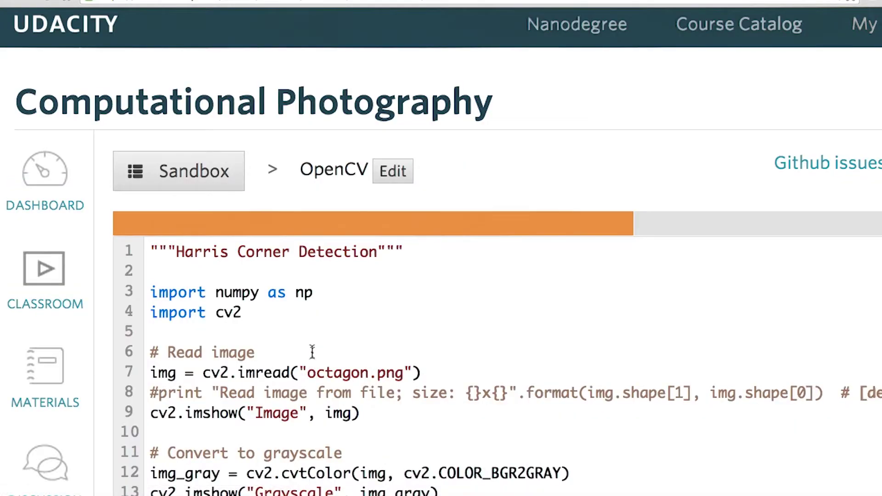
{"action": "scroll", "coordinate": [312, 352], "scroll_direction": "down", "scroll_amount": 1}
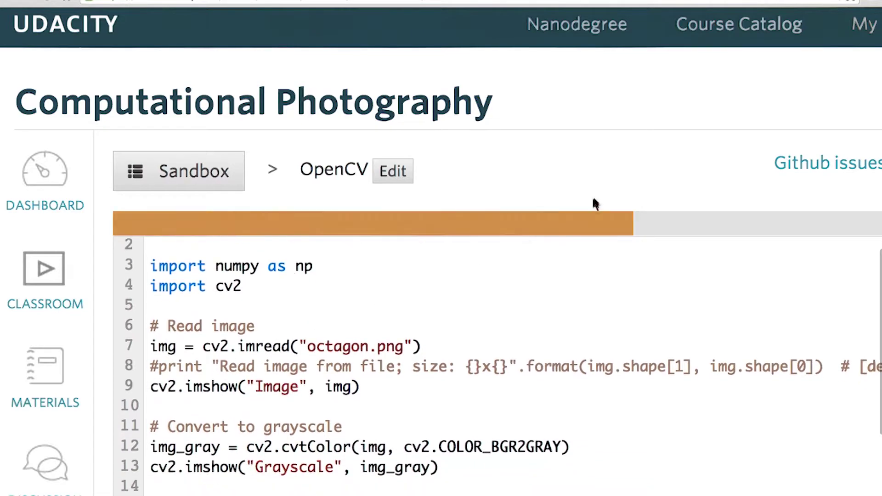
{"action": "scroll", "coordinate": [595, 203], "scroll_direction": "down", "scroll_amount": 15}
{"action": "scroll", "coordinate": [276, 296], "scroll_direction": "up", "scroll_amount": 2}
{"action": "scroll", "coordinate": [276, 297], "scroll_direction": "up", "scroll_amount": 3}
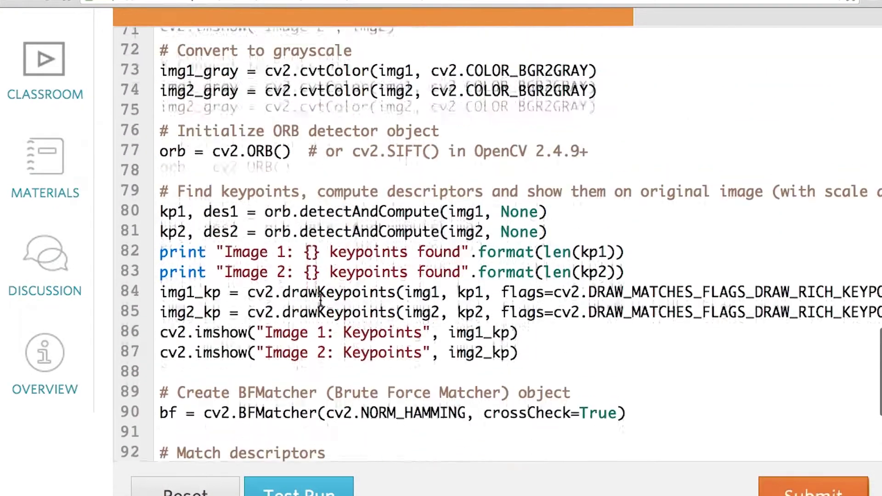
{"action": "scroll", "coordinate": [320, 302], "scroll_direction": "up", "scroll_amount": 2}
{"action": "scroll", "coordinate": [320, 301], "scroll_direction": "up", "scroll_amount": 3}
{"action": "scroll", "coordinate": [320, 302], "scroll_direction": "up", "scroll_amount": 2}
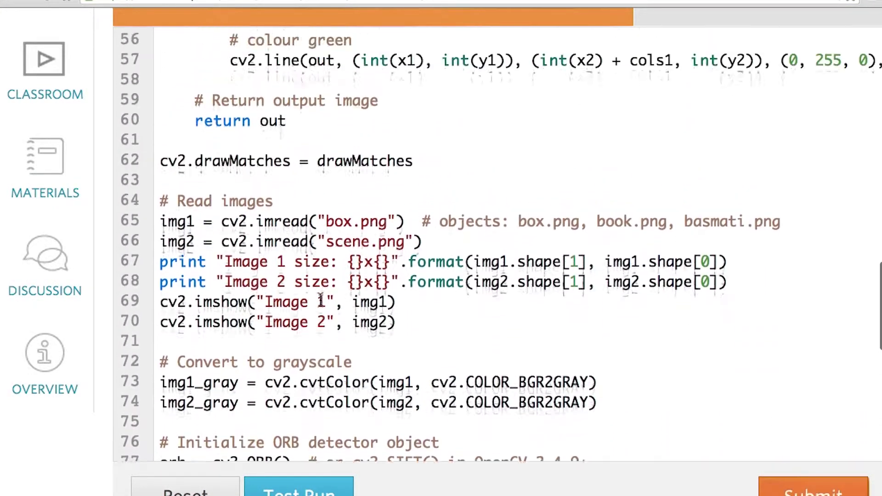
{"action": "scroll", "coordinate": [320, 302], "scroll_direction": "up", "scroll_amount": 10}
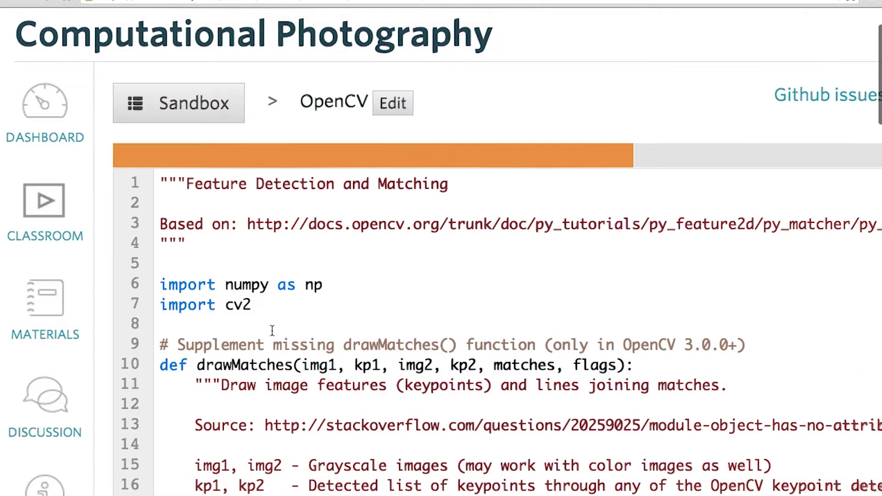
{"action": "scroll", "coordinate": [282, 352], "scroll_direction": "up", "scroll_amount": 1}
{"action": "scroll", "coordinate": [282, 352], "scroll_direction": "down", "scroll_amount": 3}
{"action": "scroll", "coordinate": [283, 352], "scroll_direction": "down", "scroll_amount": 3}
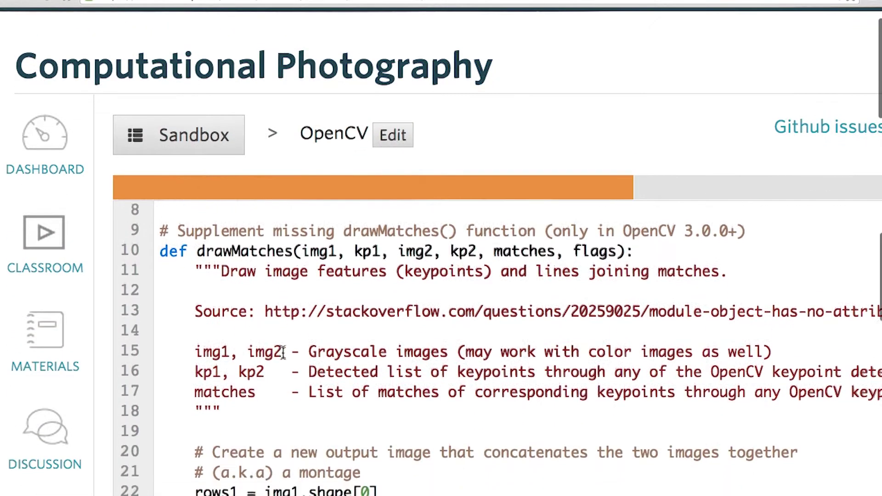
{"action": "scroll", "coordinate": [283, 352], "scroll_direction": "down", "scroll_amount": 3}
{"action": "scroll", "coordinate": [283, 352], "scroll_direction": "down", "scroll_amount": 3}
{"action": "scroll", "coordinate": [283, 353], "scroll_direction": "down", "scroll_amount": 3}
{"action": "scroll", "coordinate": [283, 353], "scroll_direction": "down", "scroll_amount": 2}
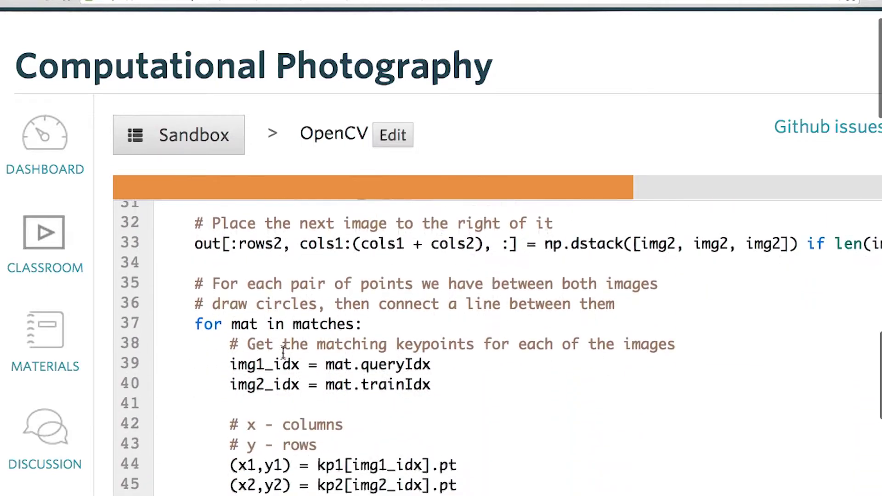
{"action": "scroll", "coordinate": [283, 354], "scroll_direction": "down", "scroll_amount": 1}
{"action": "scroll", "coordinate": [283, 353], "scroll_direction": "down", "scroll_amount": 2}
{"action": "scroll", "coordinate": [282, 353], "scroll_direction": "down", "scroll_amount": 2}
{"action": "scroll", "coordinate": [283, 352], "scroll_direction": "down", "scroll_amount": 2}
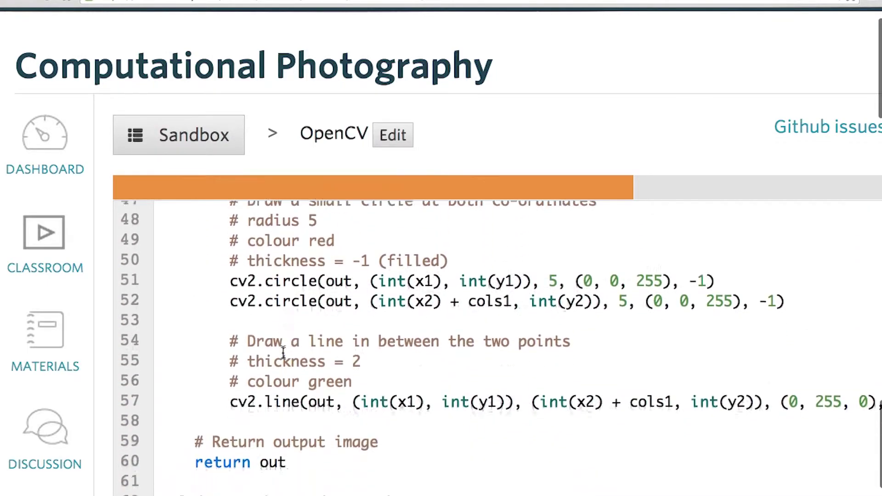
{"action": "scroll", "coordinate": [283, 354], "scroll_direction": "down", "scroll_amount": 2}
{"action": "scroll", "coordinate": [283, 353], "scroll_direction": "down", "scroll_amount": 3}
{"action": "scroll", "coordinate": [282, 353], "scroll_direction": "down", "scroll_amount": 1}
{"action": "scroll", "coordinate": [283, 353], "scroll_direction": "down", "scroll_amount": 5}
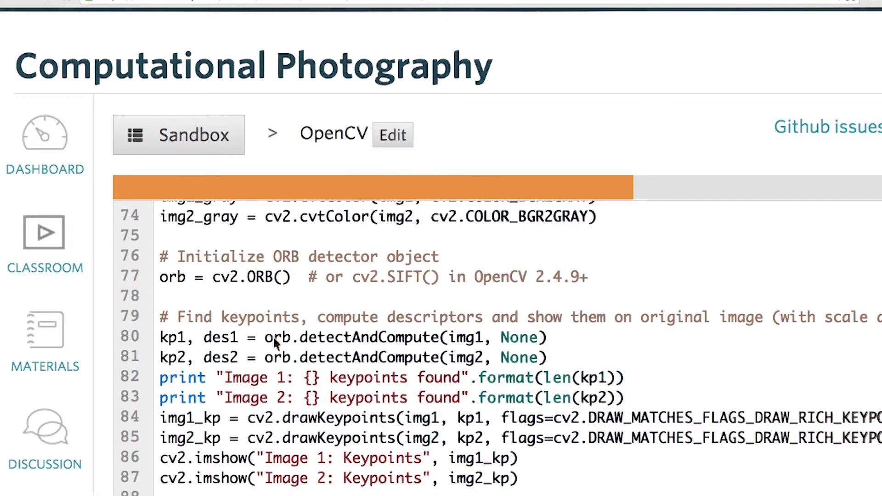
{"action": "scroll", "coordinate": [274, 341], "scroll_direction": "down", "scroll_amount": 1}
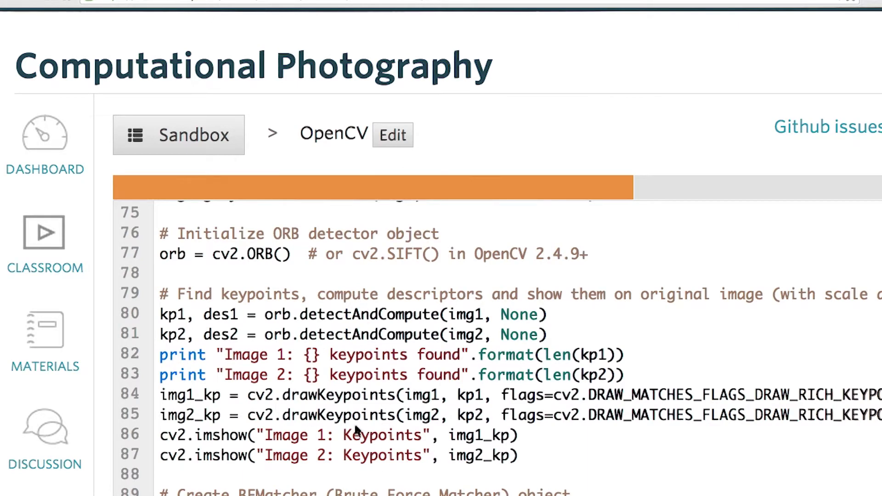
{"action": "scroll", "coordinate": [356, 431], "scroll_direction": "down", "scroll_amount": 3}
{"action": "scroll", "coordinate": [326, 403], "scroll_direction": "down", "scroll_amount": 3}
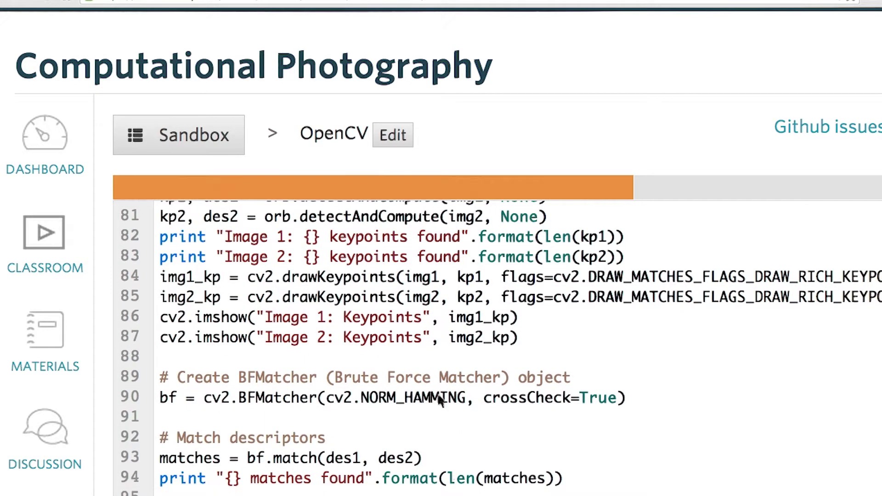
{"action": "scroll", "coordinate": [442, 402], "scroll_direction": "down", "scroll_amount": 1}
{"action": "scroll", "coordinate": [440, 401], "scroll_direction": "down", "scroll_amount": 1}
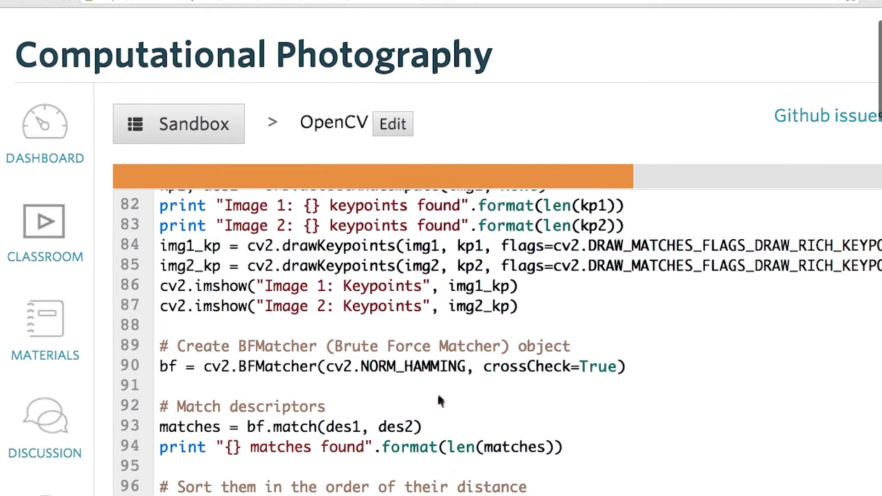
{"action": "scroll", "coordinate": [368, 393], "scroll_direction": "down", "scroll_amount": 2}
{"action": "scroll", "coordinate": [352, 416], "scroll_direction": "down", "scroll_amount": 2}
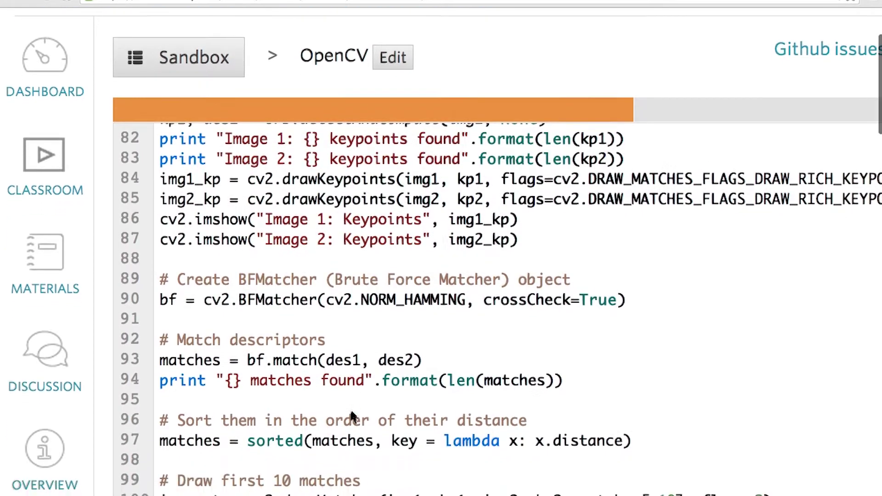
{"action": "scroll", "coordinate": [351, 415], "scroll_direction": "down", "scroll_amount": 2}
{"action": "scroll", "coordinate": [350, 408], "scroll_direction": "down", "scroll_amount": 2}
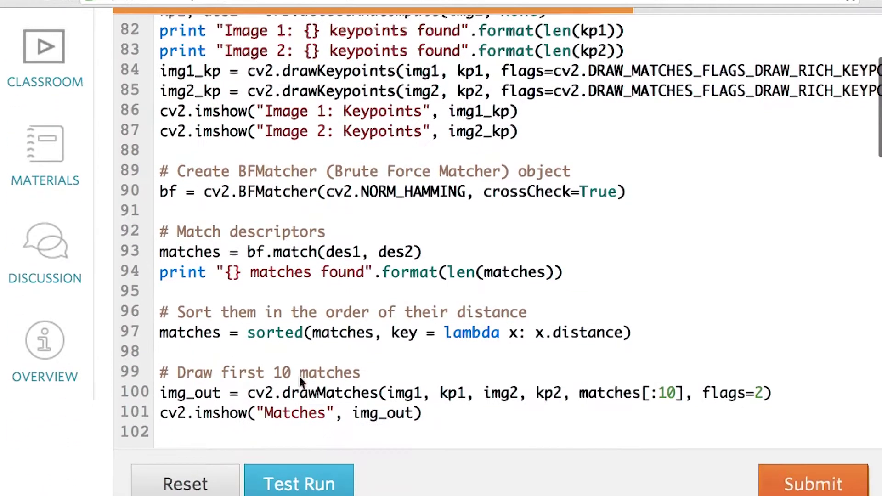
{"action": "scroll", "coordinate": [299, 375], "scroll_direction": "down", "scroll_amount": 1}
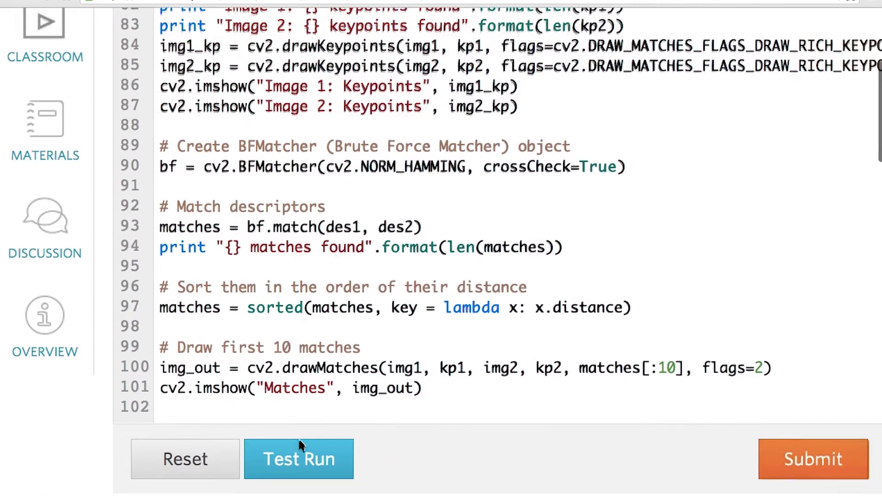
Test-run the brute-force ORB matching script, yielding 500 keypoints per image and 257 matches.
{"action": "left_click", "coordinate": [306, 469]}
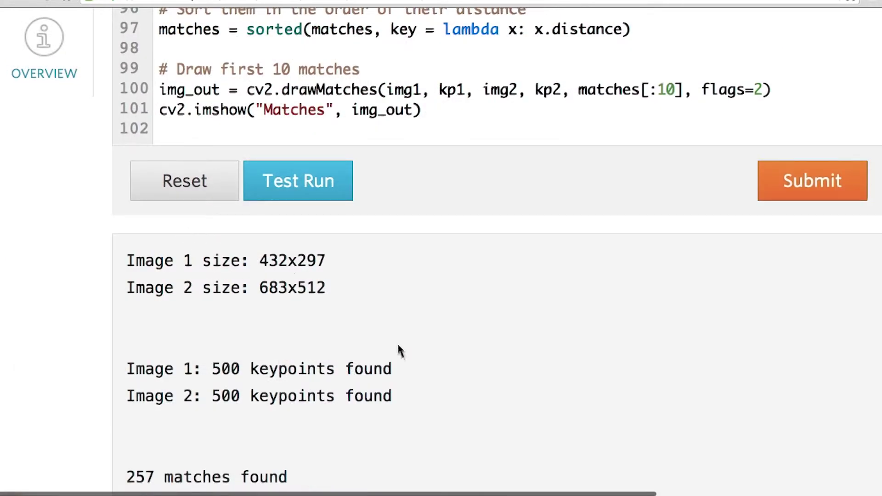
{"action": "scroll", "coordinate": [413, 377], "scroll_direction": "down", "scroll_amount": 1}
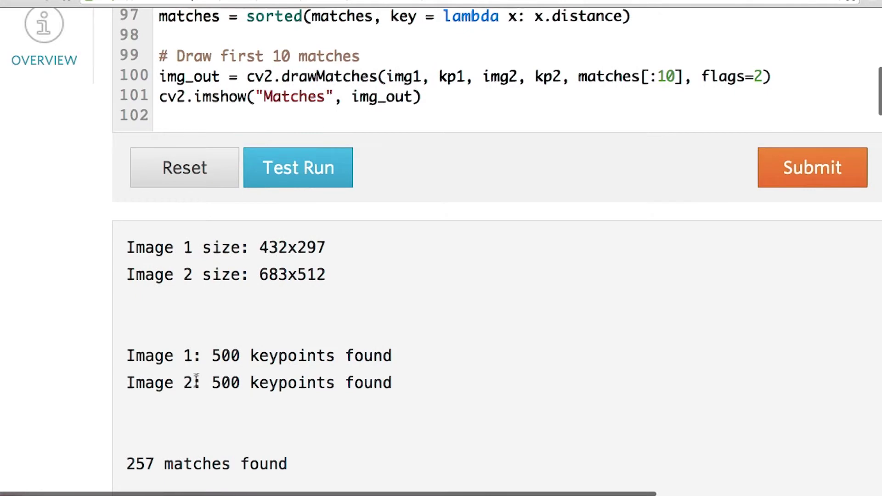
{"action": "scroll", "coordinate": [196, 379], "scroll_direction": "down", "scroll_amount": 3}
{"action": "scroll", "coordinate": [177, 376], "scroll_direction": "down", "scroll_amount": 3}
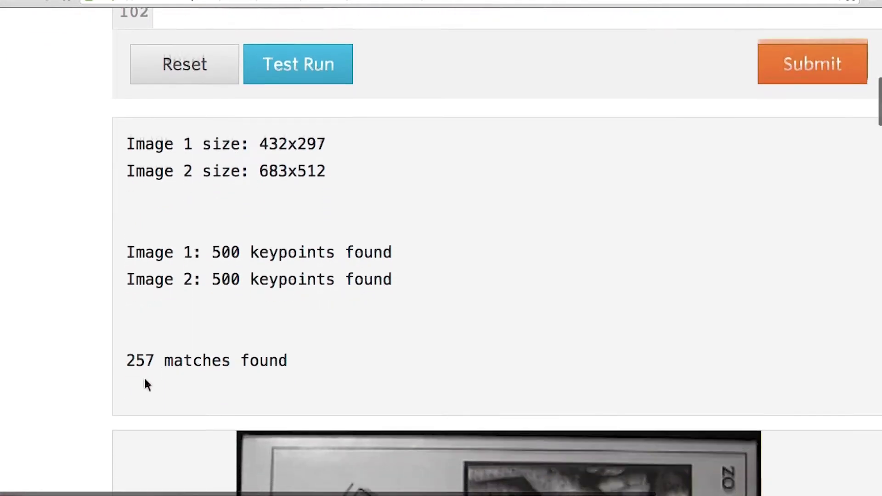
{"action": "scroll", "coordinate": [144, 376], "scroll_direction": "down", "scroll_amount": 2}
{"action": "scroll", "coordinate": [144, 377], "scroll_direction": "down", "scroll_amount": 2}
{"action": "scroll", "coordinate": [144, 377], "scroll_direction": "down", "scroll_amount": 2}
{"action": "scroll", "coordinate": [144, 377], "scroll_direction": "down", "scroll_amount": 2}
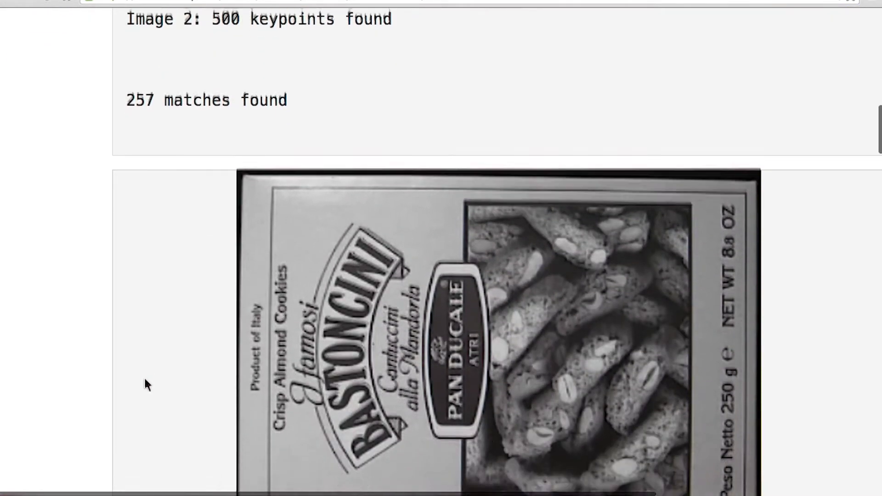
{"action": "scroll", "coordinate": [144, 376], "scroll_direction": "down", "scroll_amount": 2}
{"action": "scroll", "coordinate": [145, 376], "scroll_direction": "down", "scroll_amount": 1}
{"action": "scroll", "coordinate": [144, 377], "scroll_direction": "down", "scroll_amount": 1}
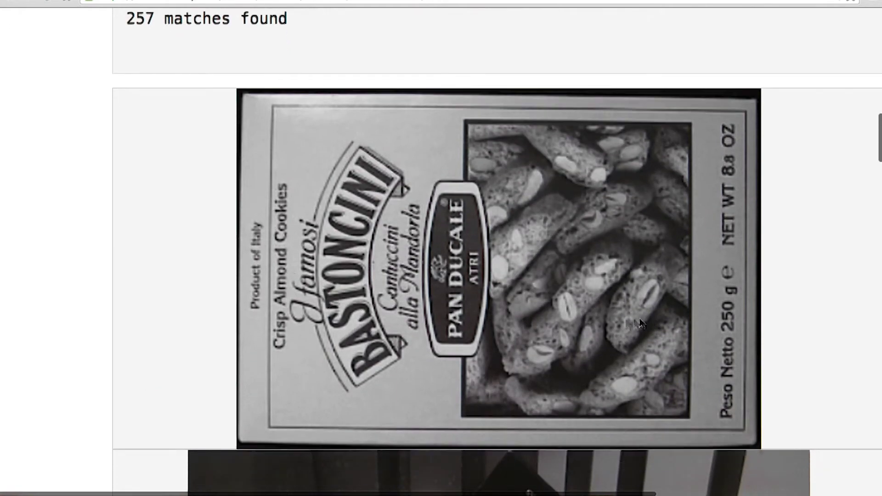
{"action": "scroll", "coordinate": [637, 324], "scroll_direction": "down", "scroll_amount": 3}
{"action": "scroll", "coordinate": [638, 324], "scroll_direction": "down", "scroll_amount": 3}
{"action": "scroll", "coordinate": [552, 317], "scroll_direction": "down", "scroll_amount": 1}
{"action": "scroll", "coordinate": [407, 304], "scroll_direction": "down", "scroll_amount": 4}
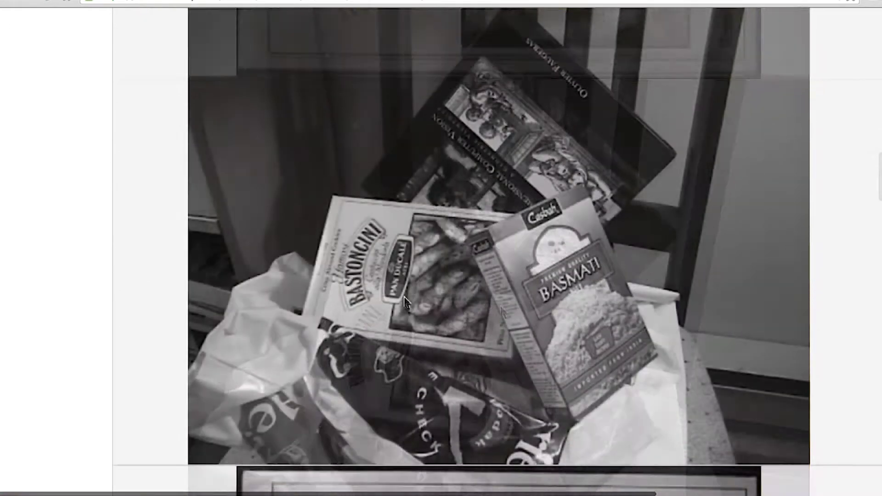
{"action": "scroll", "coordinate": [404, 295], "scroll_direction": "up", "scroll_amount": 3}
{"action": "scroll", "coordinate": [404, 295], "scroll_direction": "up", "scroll_amount": 4}
{"action": "scroll", "coordinate": [482, 207], "scroll_direction": "up", "scroll_amount": 1}
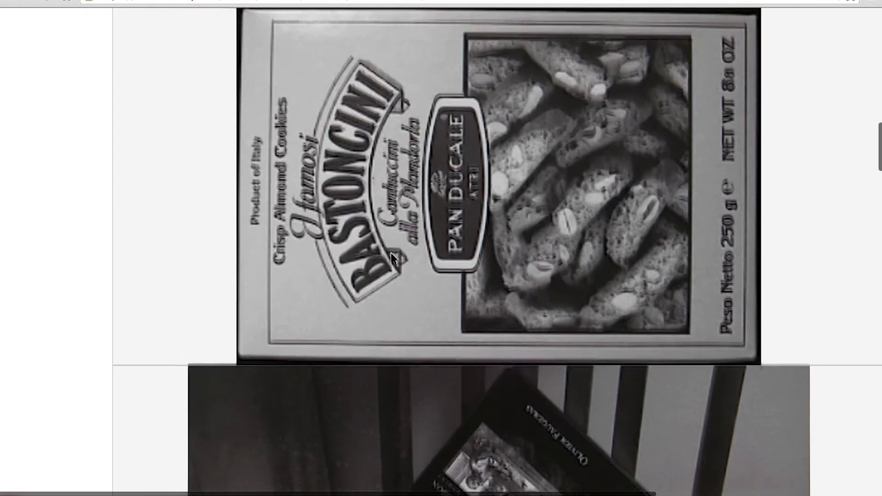
{"action": "scroll", "coordinate": [395, 258], "scroll_direction": "down", "scroll_amount": 2}
{"action": "scroll", "coordinate": [391, 259], "scroll_direction": "down", "scroll_amount": 4}
{"action": "scroll", "coordinate": [391, 256], "scroll_direction": "down", "scroll_amount": 3}
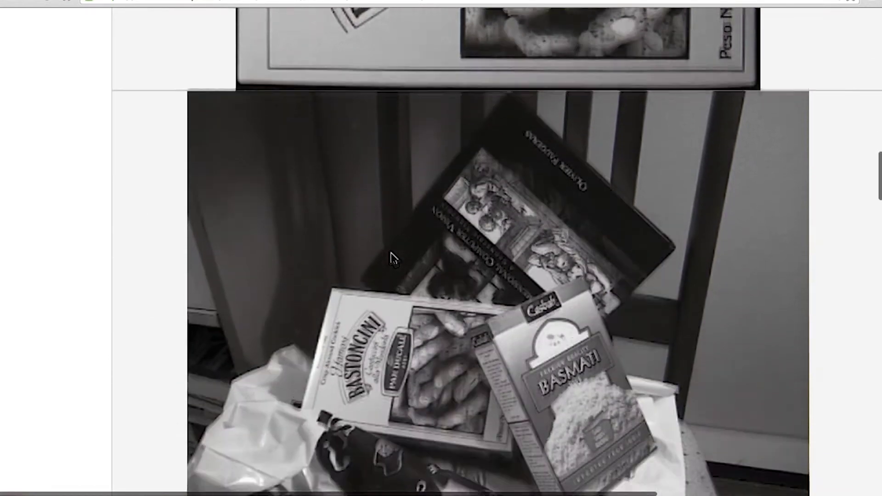
{"action": "scroll", "coordinate": [390, 257], "scroll_direction": "down", "scroll_amount": 2}
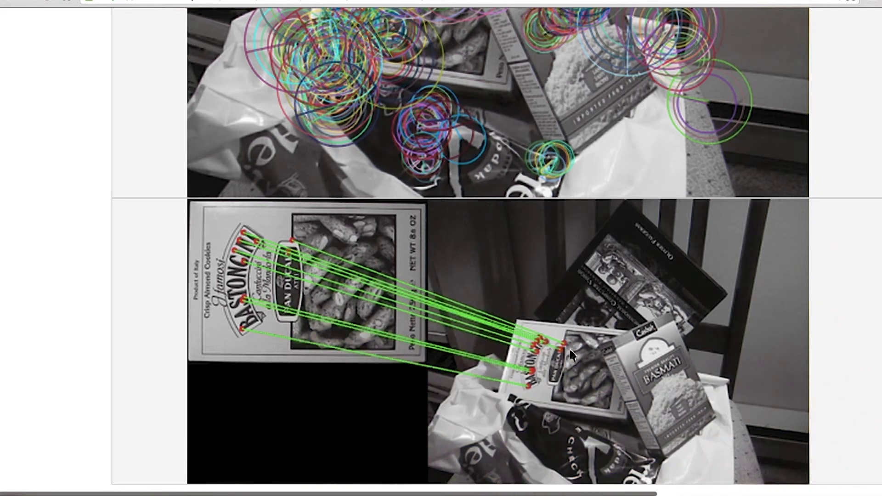
{"action": "scroll", "coordinate": [569, 349], "scroll_direction": "up", "scroll_amount": 5}
{"action": "scroll", "coordinate": [634, 298], "scroll_direction": "up", "scroll_amount": 5}
{"action": "scroll", "coordinate": [634, 298], "scroll_direction": "up", "scroll_amount": 5}
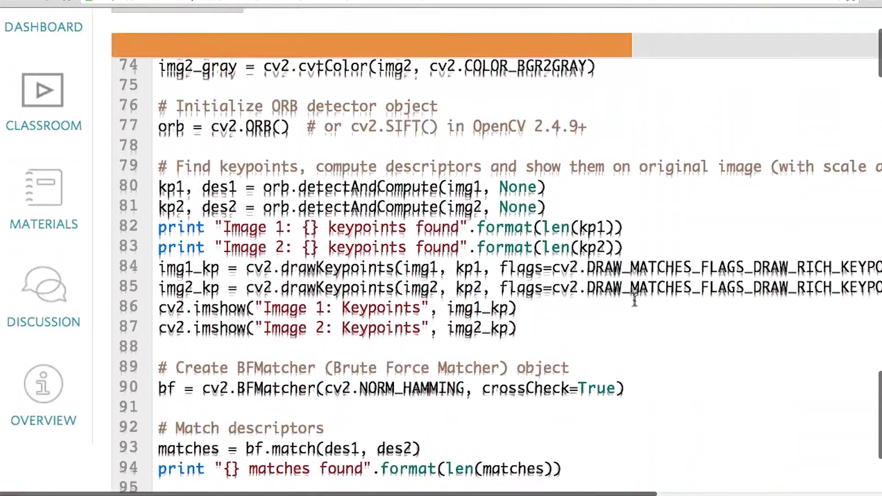
{"action": "scroll", "coordinate": [633, 298], "scroll_direction": "up", "scroll_amount": 3}
{"action": "scroll", "coordinate": [633, 298], "scroll_direction": "up", "scroll_amount": 3}
{"action": "scroll", "coordinate": [634, 298], "scroll_direction": "up", "scroll_amount": 2}
{"action": "scroll", "coordinate": [634, 297], "scroll_direction": "up", "scroll_amount": 2}
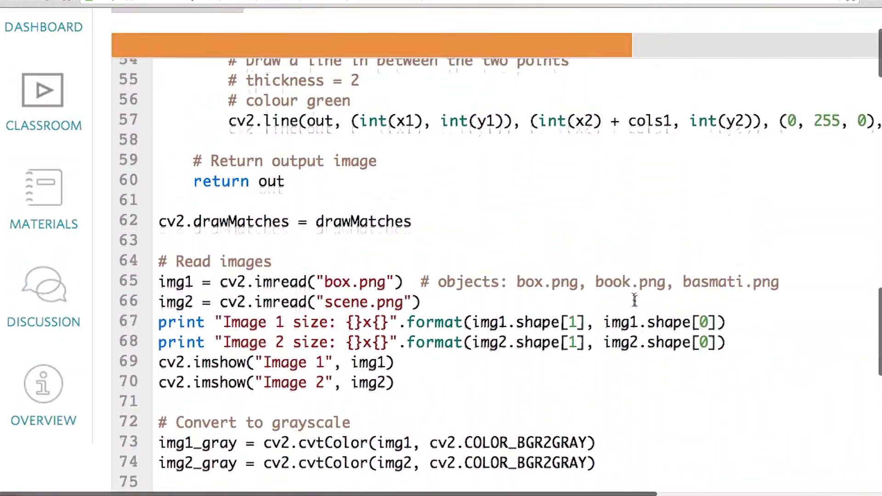
{"action": "scroll", "coordinate": [634, 297], "scroll_direction": "up", "scroll_amount": 3}
{"action": "scroll", "coordinate": [633, 299], "scroll_direction": "up", "scroll_amount": 3}
{"action": "scroll", "coordinate": [634, 298], "scroll_direction": "up", "scroll_amount": 2}
{"action": "scroll", "coordinate": [634, 298], "scroll_direction": "up", "scroll_amount": 2}
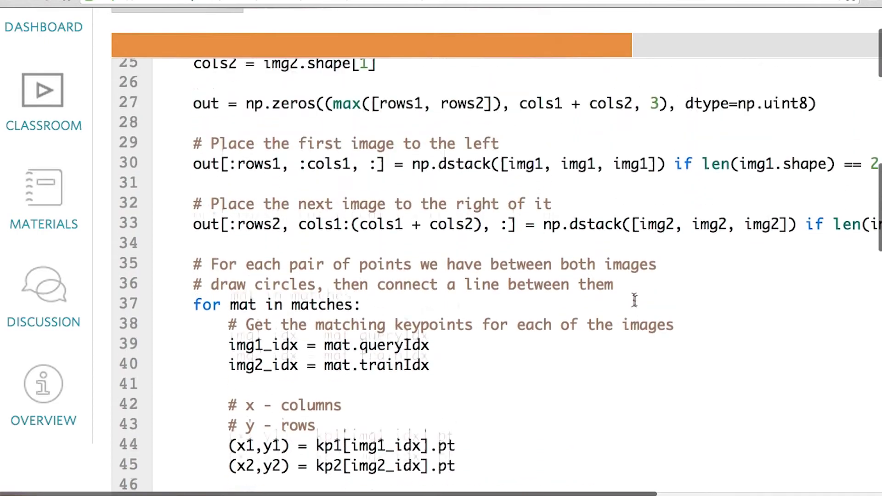